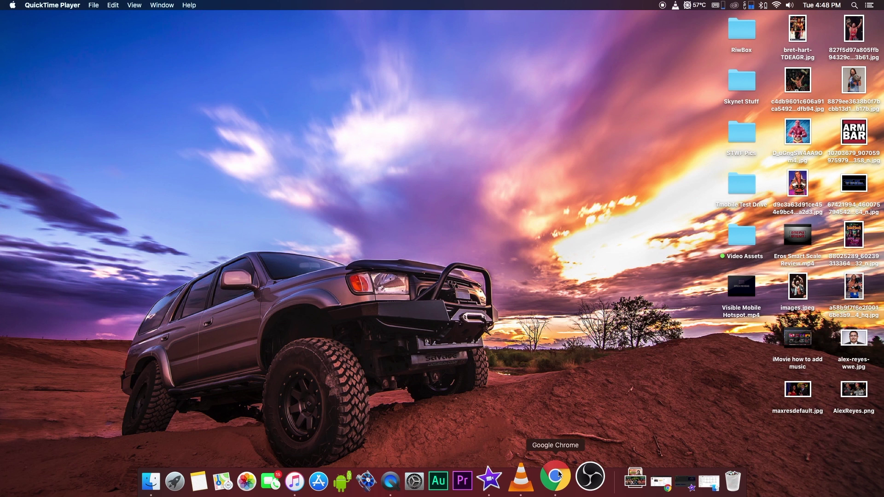
- Bring Chrome's YouTube Studio dashboard to the front and scroll down its left sidebar
left_click(555, 478)
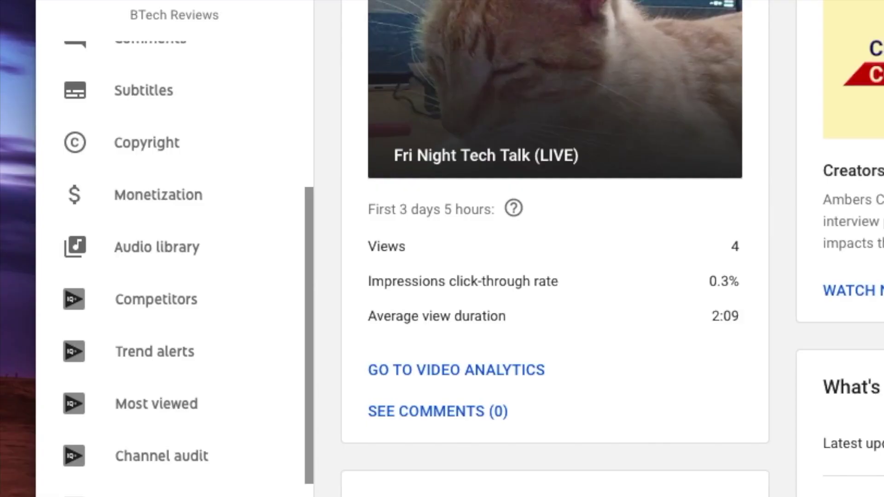
scroll(173, 186, "down", 2)
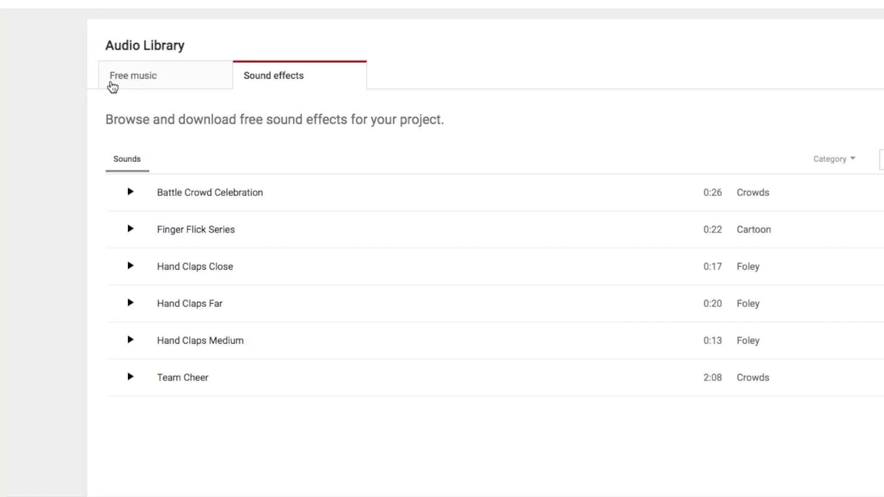
- Show the Audio Library's Free music tab and play a short preview of the Plenty Step track
left_click(112, 86)
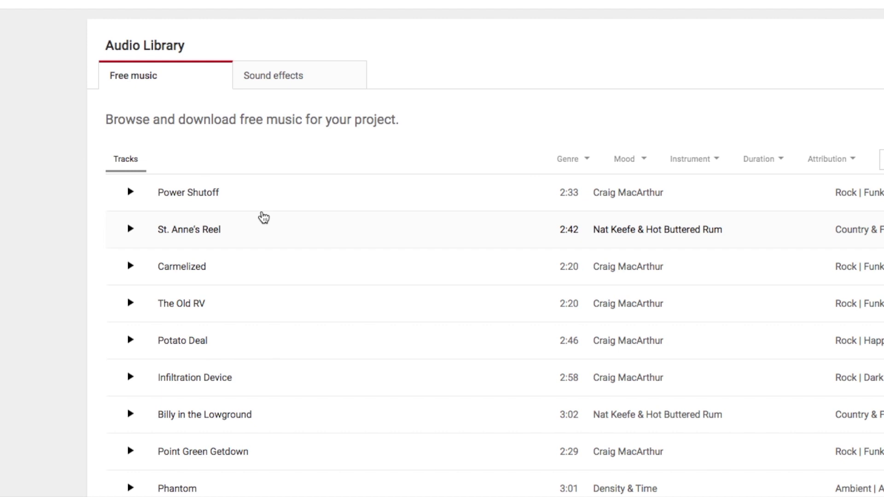
scroll(313, 288, "down", 7)
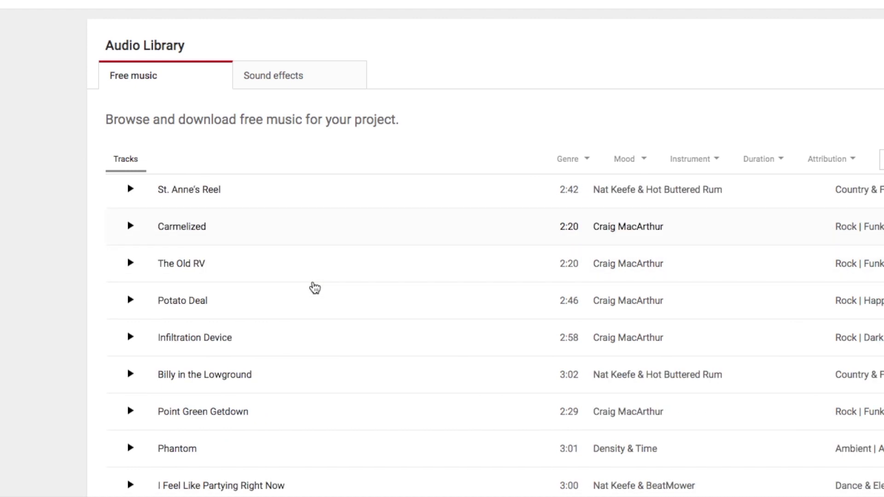
scroll(314, 287, "down", 15)
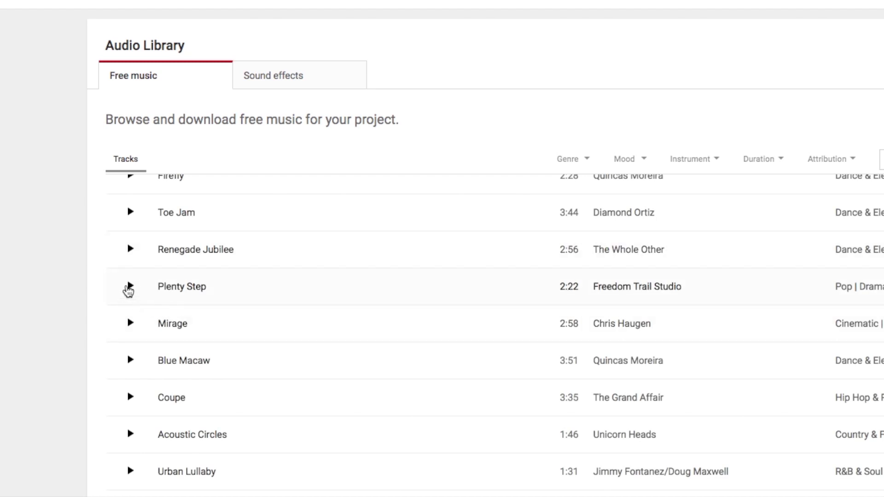
left_click(130, 286)
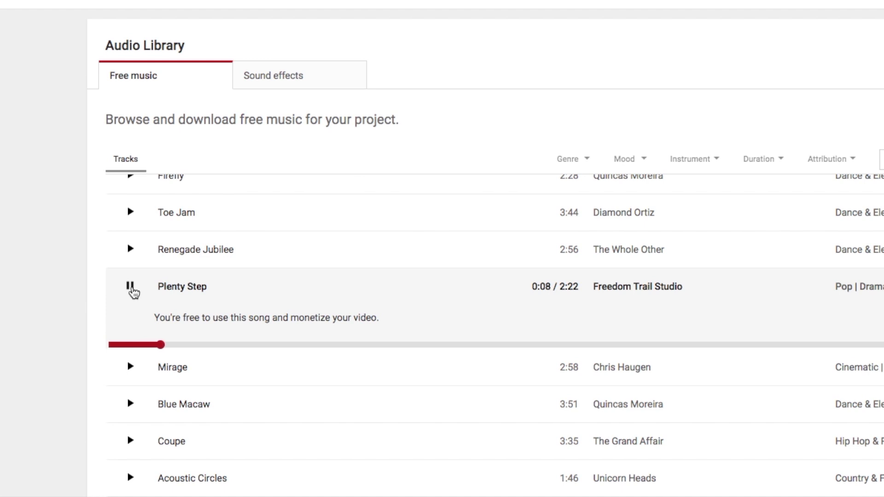
left_click(131, 288)
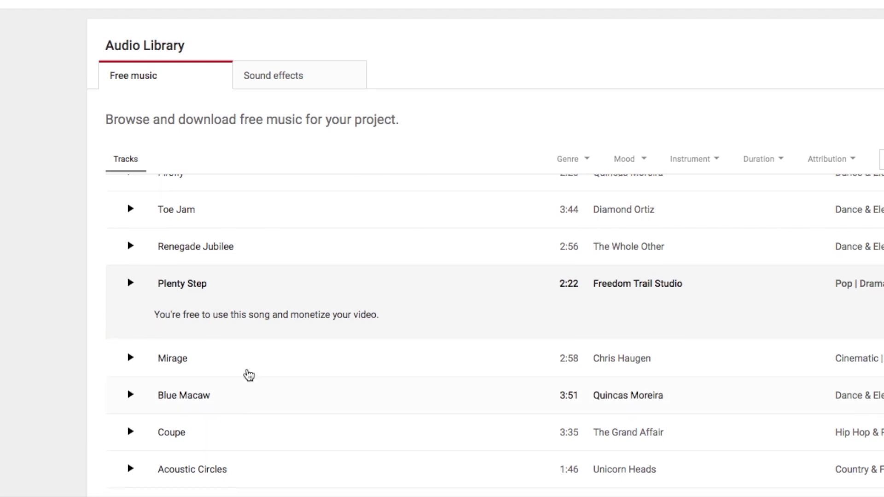
scroll(313, 421, "down", 1)
scroll(316, 422, "down", 10)
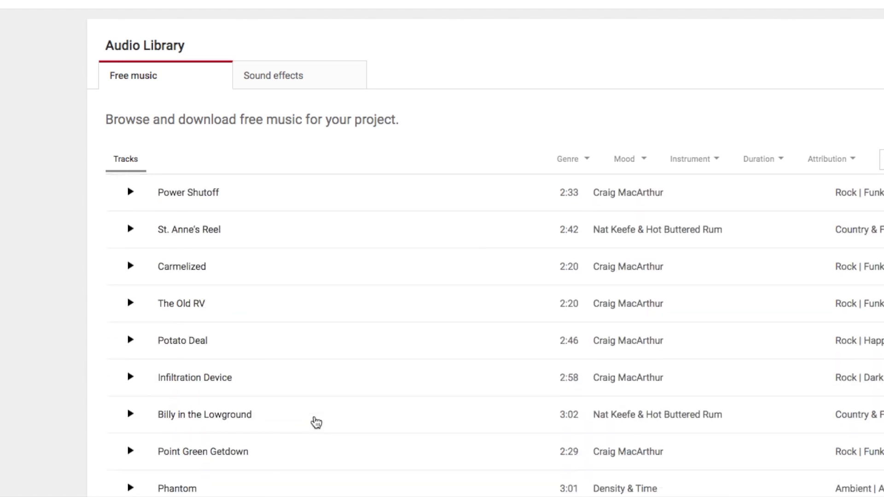
- Filter the free music list to the Dance & Electronic genre
left_click(575, 162)
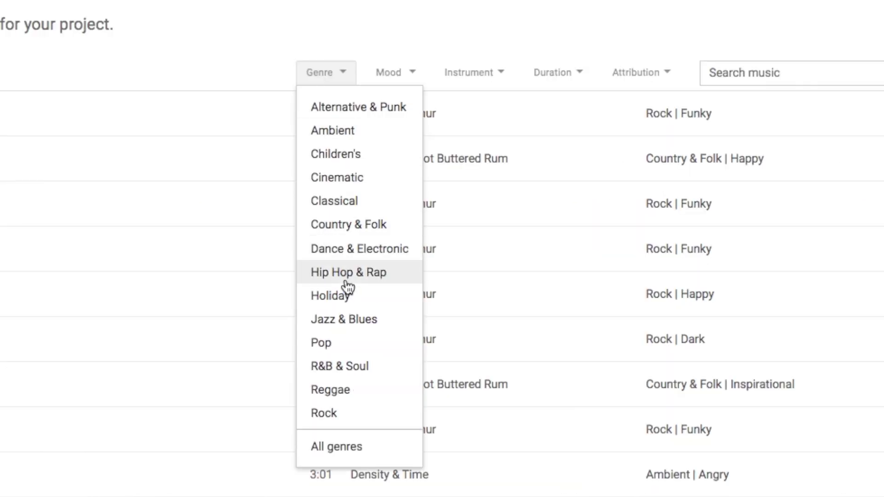
left_click(327, 249)
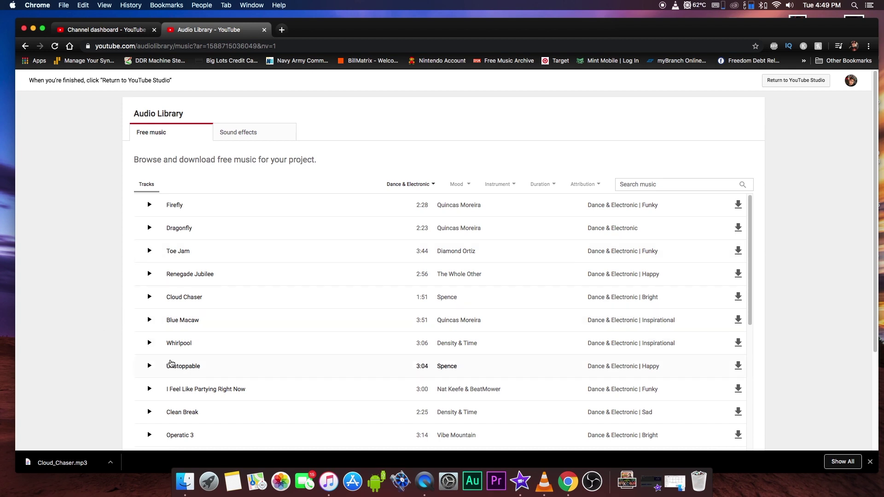
scroll(164, 368, "down", 2)
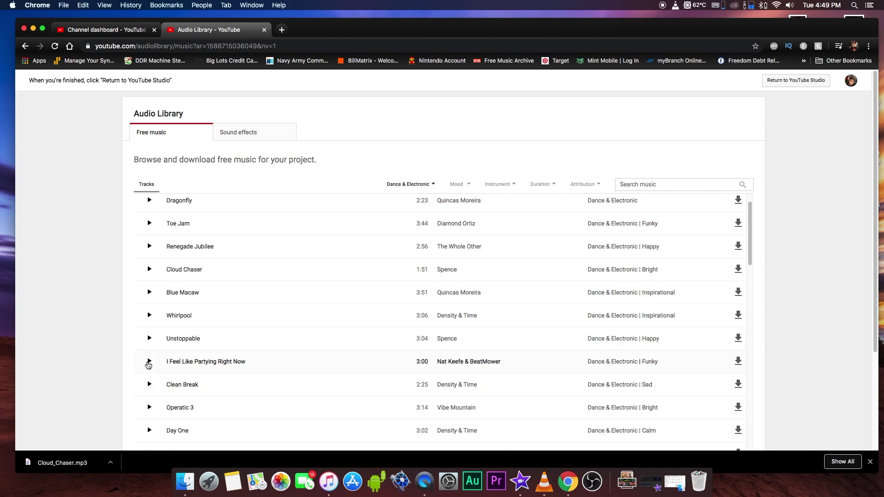
- Preview the Unstoppable track, then bring up the Youtube Music folder
left_click(149, 338)
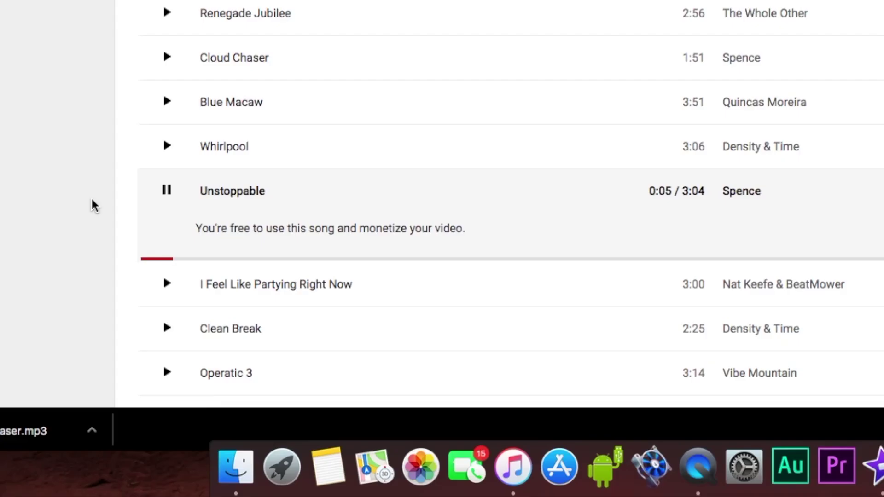
left_click(168, 191)
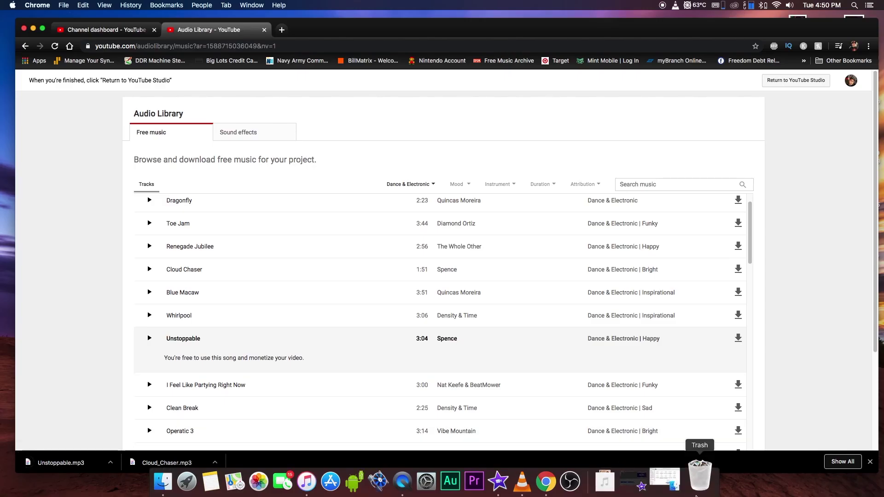
left_click(674, 478)
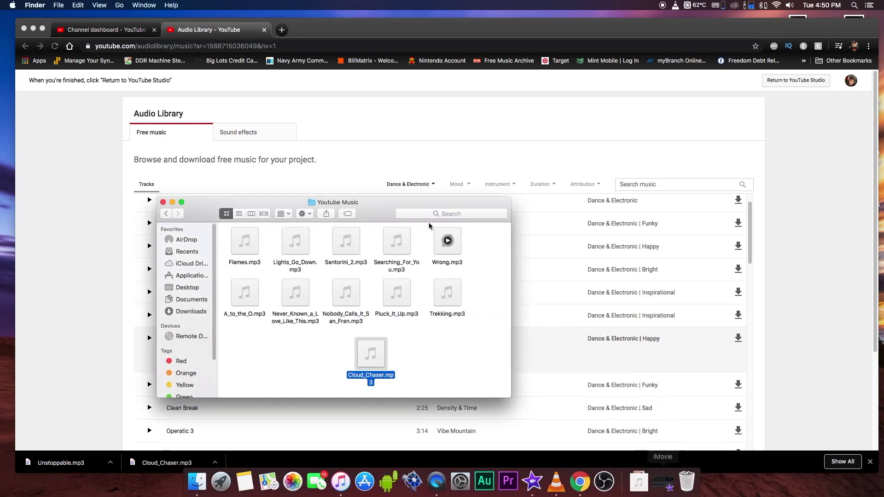
- Copy Unstoppable.mp3 from the Downloads stack into the Youtube Music folder beside Cloud_Chaser.mp3
left_click_drag(391, 203, 272, 197)
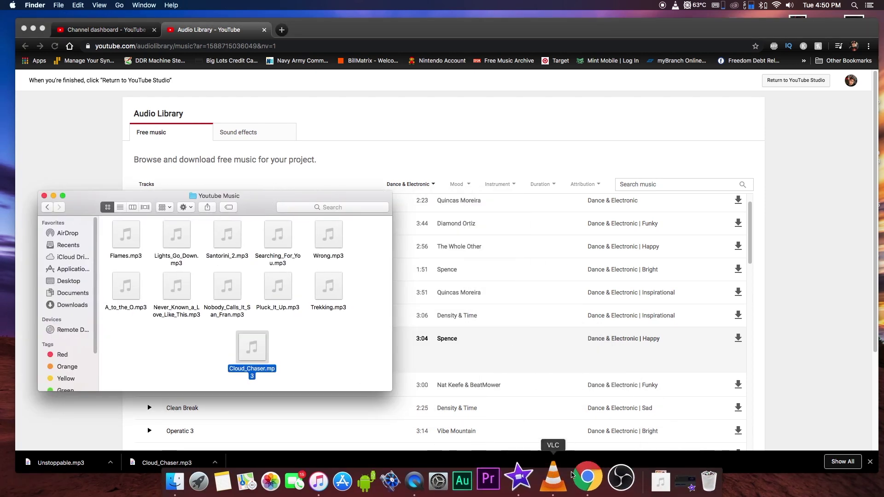
left_click(640, 480)
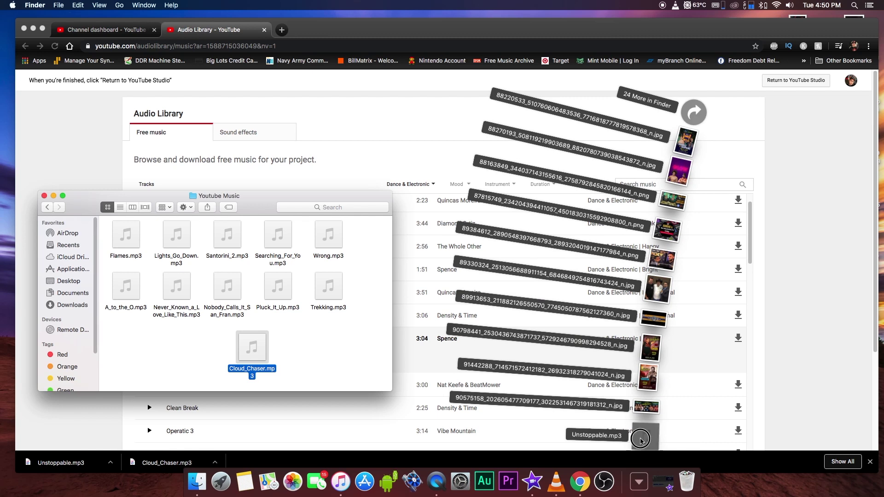
left_click_drag(640, 438, 309, 357)
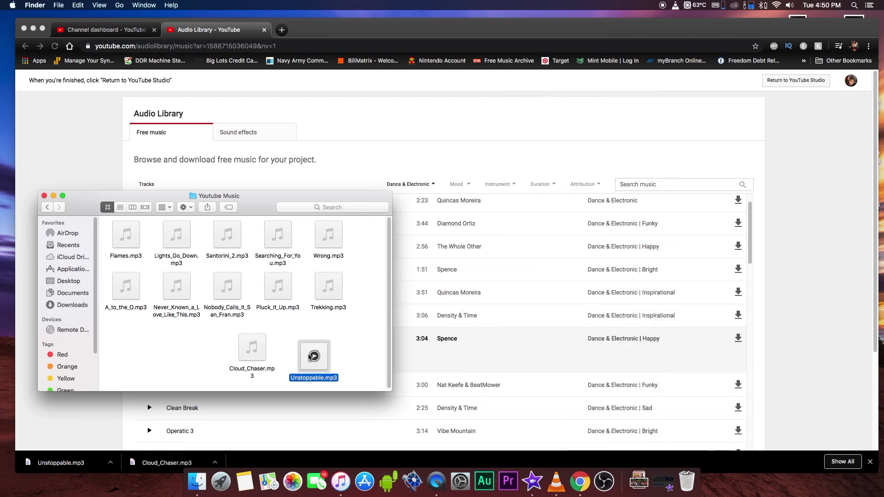
left_click(351, 350)
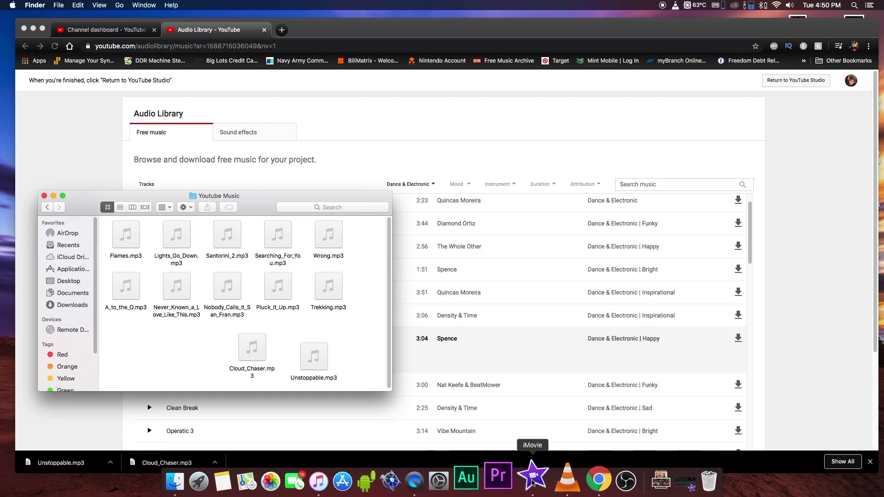
left_click(533, 483)
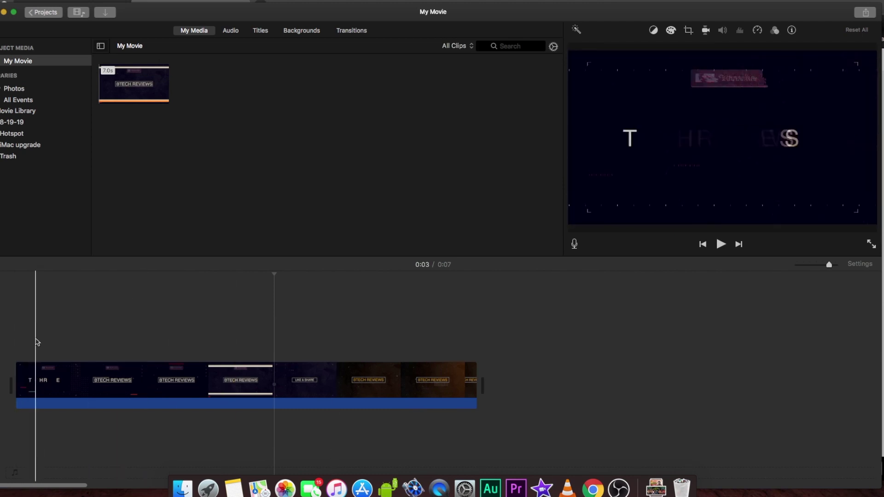
- Play the BTECH REVIEWS intro from the start of the My Movie timeline
left_click(21, 340)
key("space")
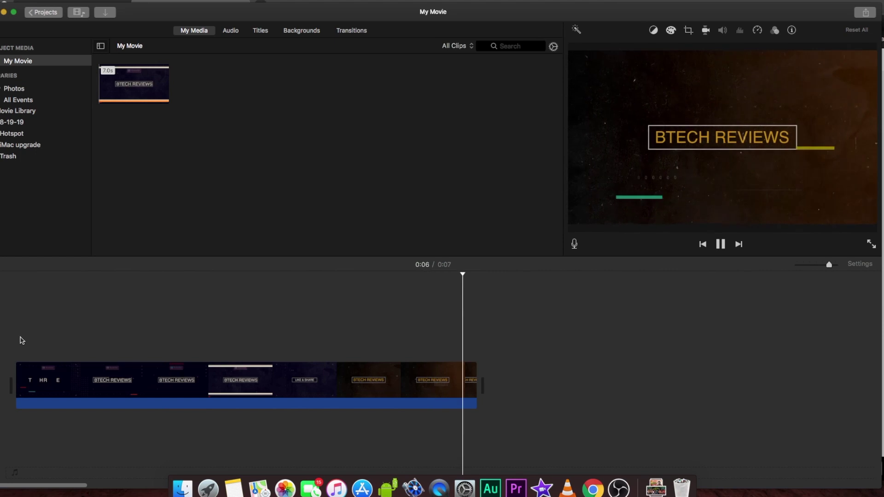
key("space")
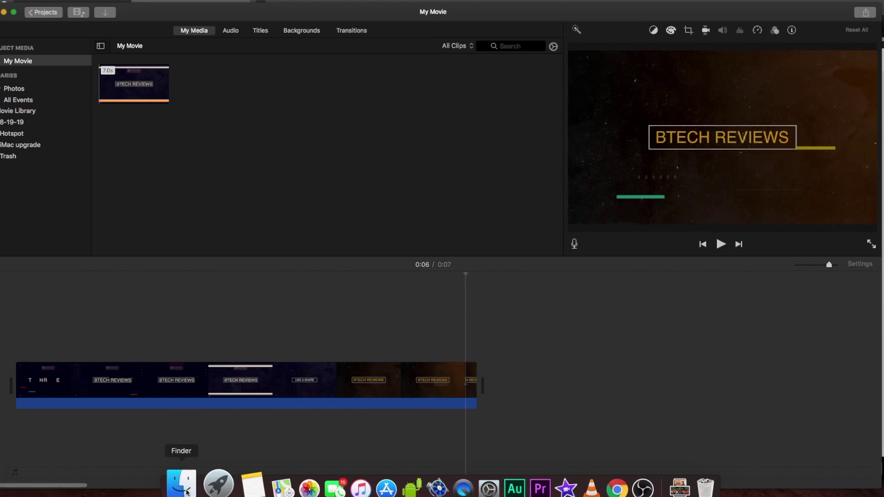
left_click(187, 492)
- Import Cloud_Chaser.mp3 from the Youtube Music folder into iMovie's media and preview it
left_click_drag(244, 185, 627, 109)
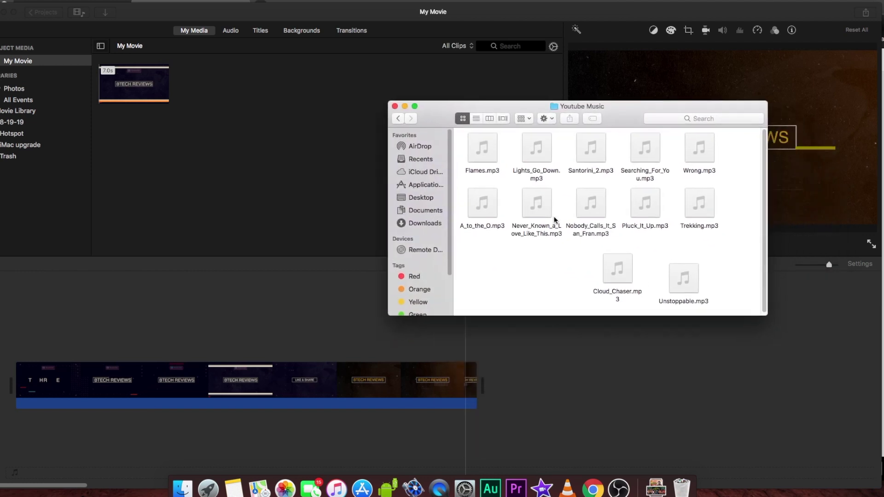
left_click(616, 268)
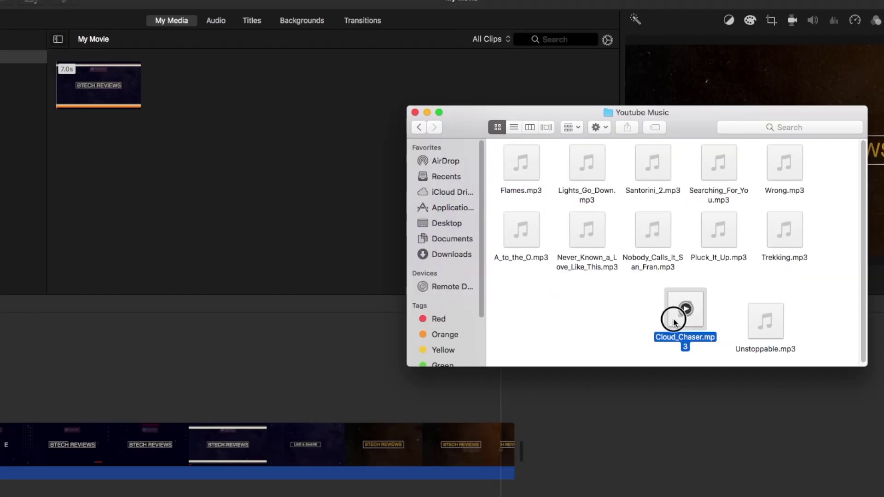
left_click(711, 174)
mouse_move(672, 312)
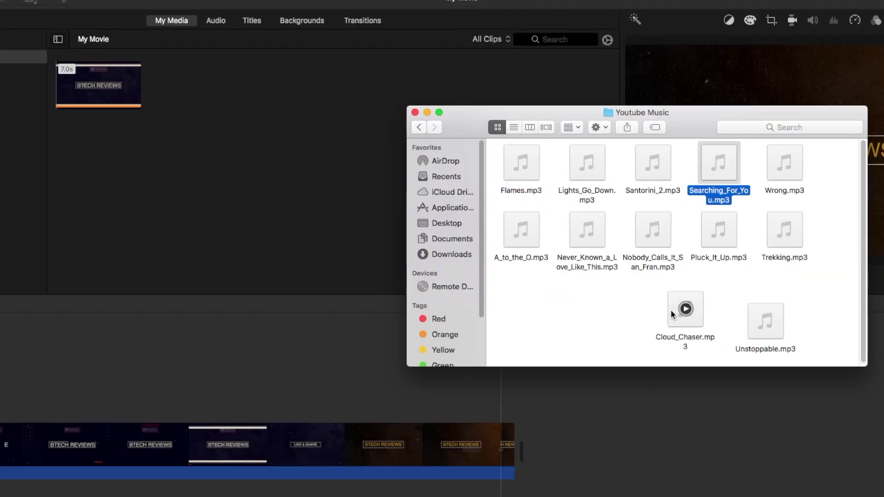
left_click(676, 315)
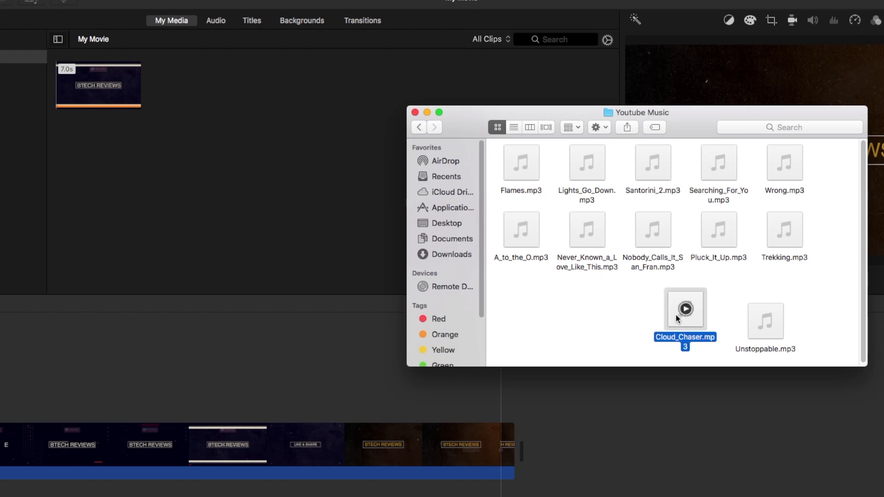
left_click_drag(676, 314, 254, 107)
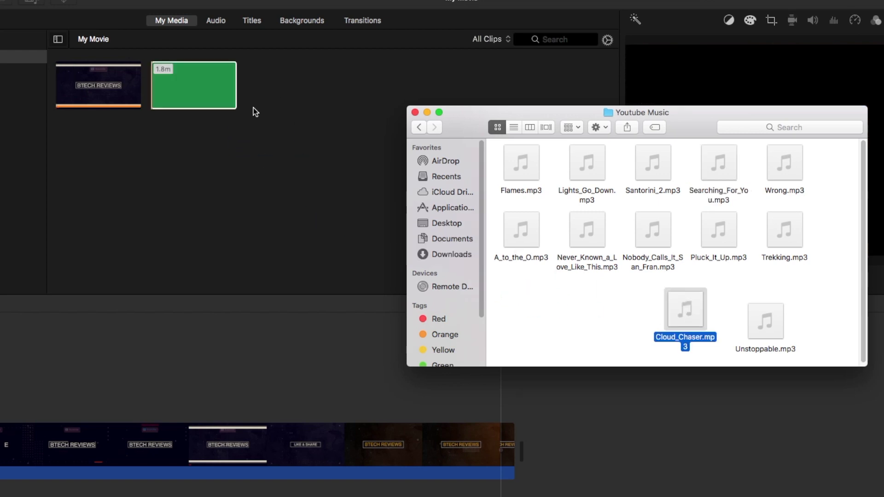
left_click(254, 108)
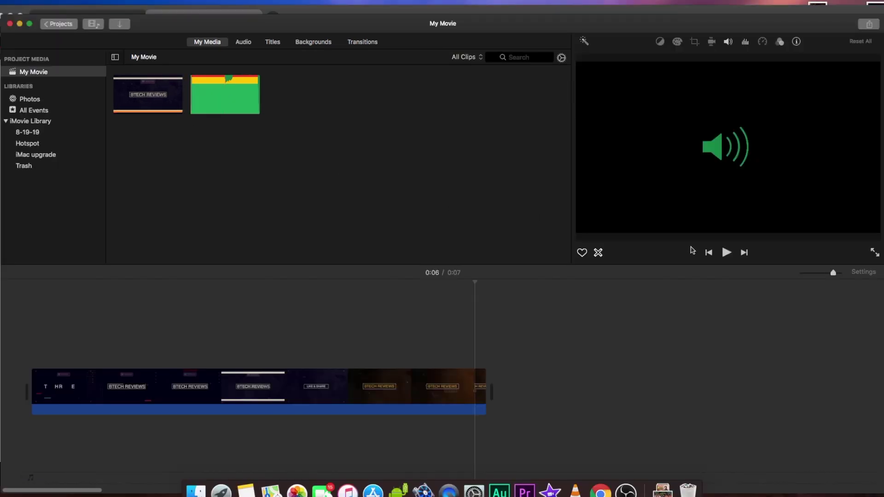
left_click(728, 253)
left_click(727, 253)
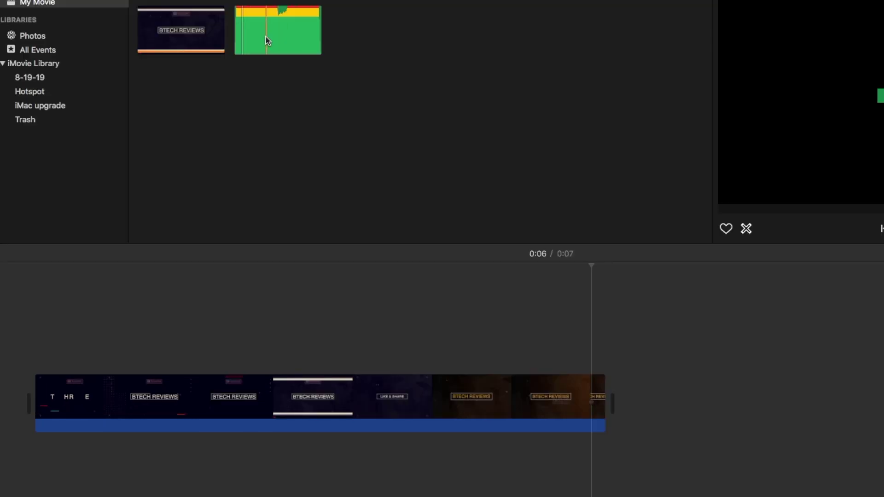
- Place the Cloud_Chaser clip under the intro video and play the 1:50 project from the start
left_click_drag(266, 37, 28, 460)
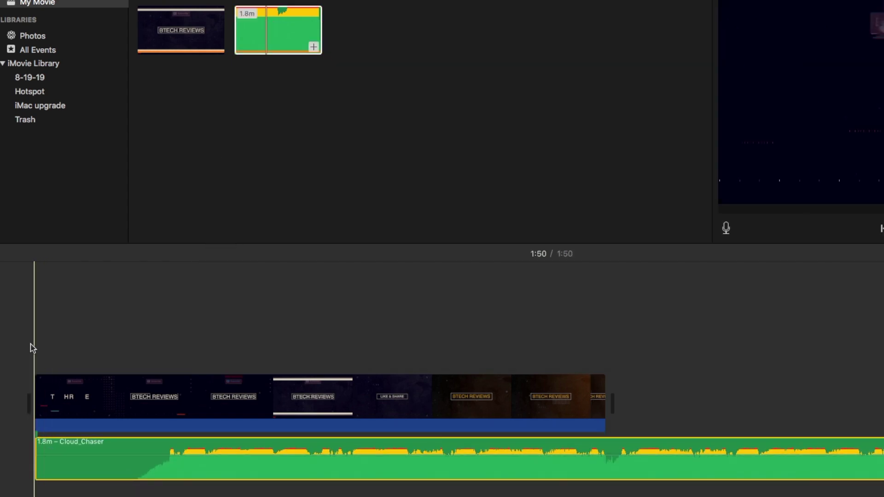
key("space")
left_click(19, 323)
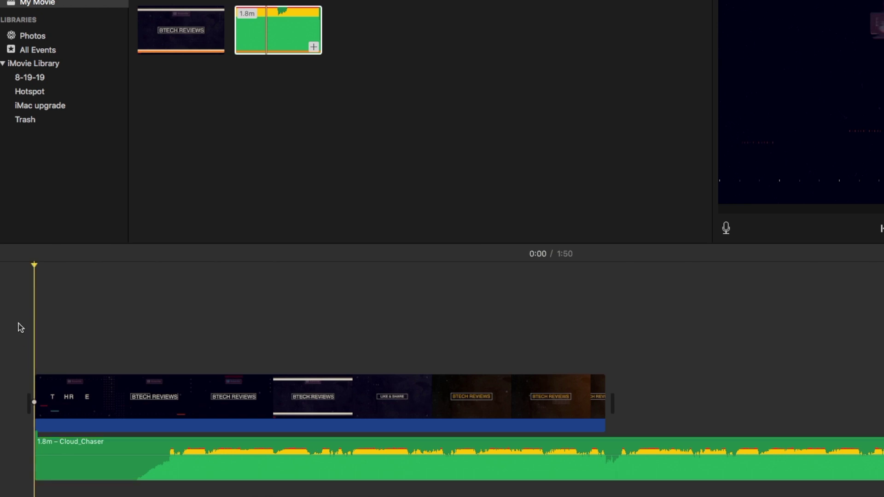
key("space")
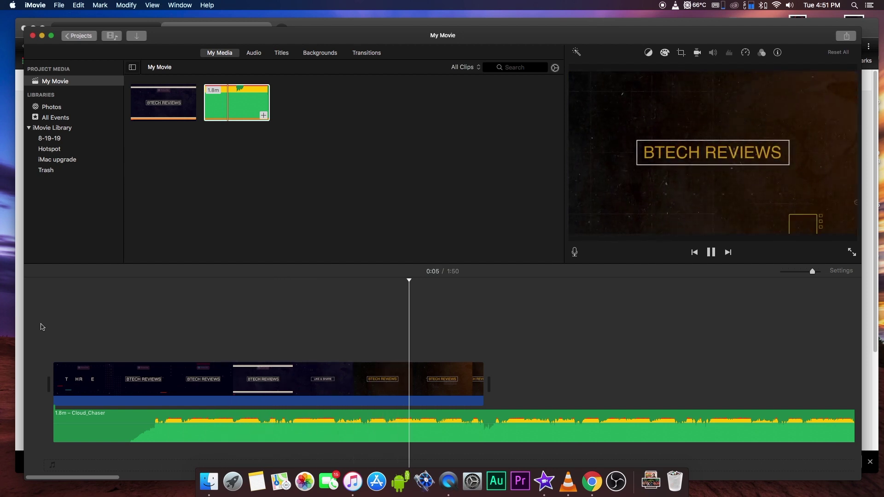
key("space")
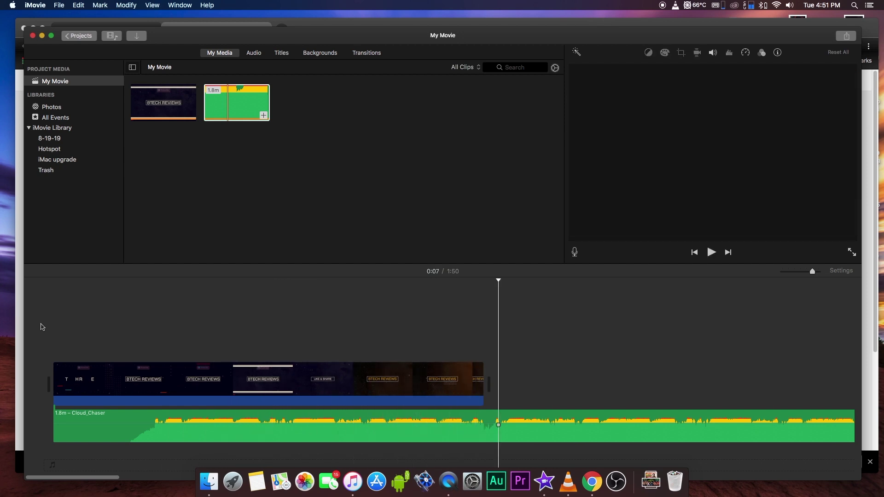
left_click(132, 442)
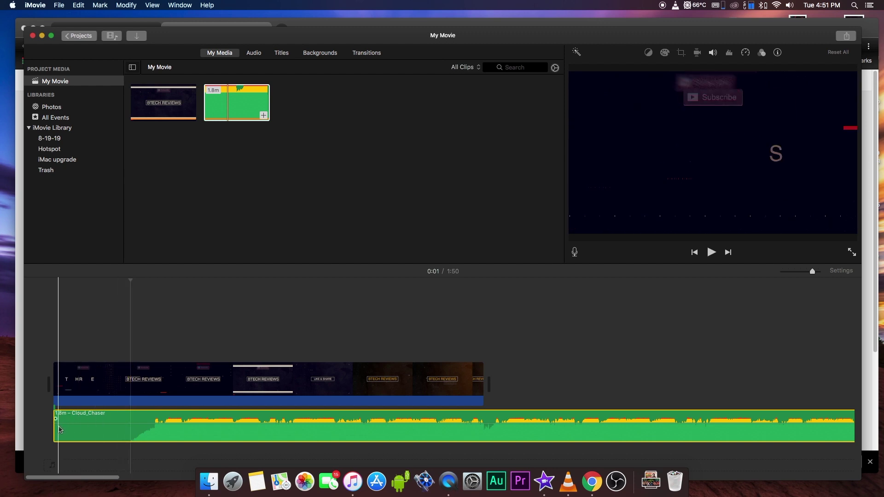
- Split the Cloud_Chaser track at the one-second mark and delete its opening 1.3-second piece
right_click(132, 430)
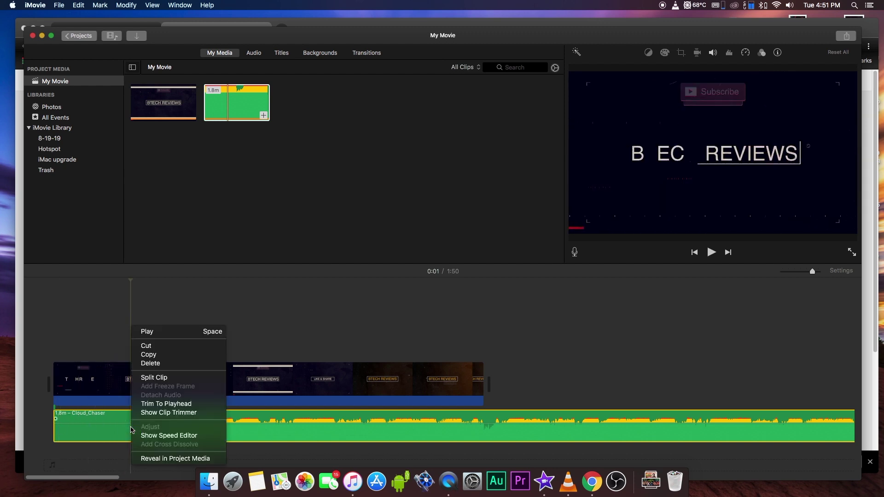
left_click(148, 378)
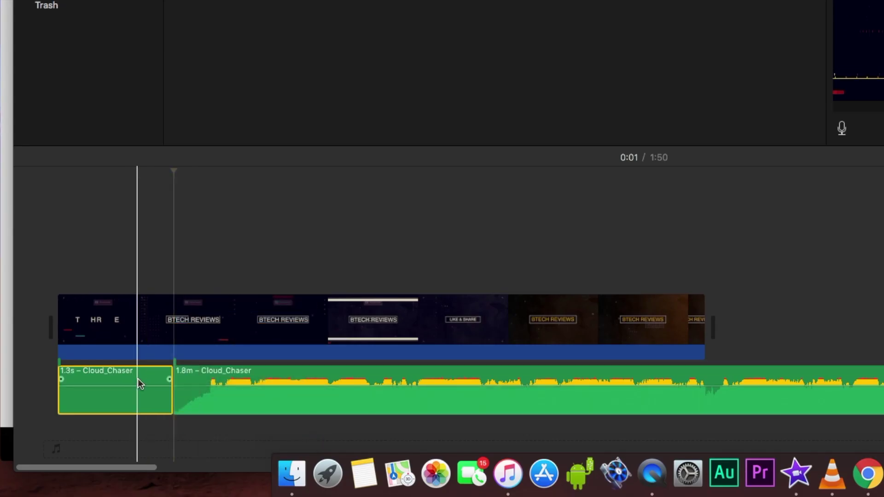
left_click(138, 378)
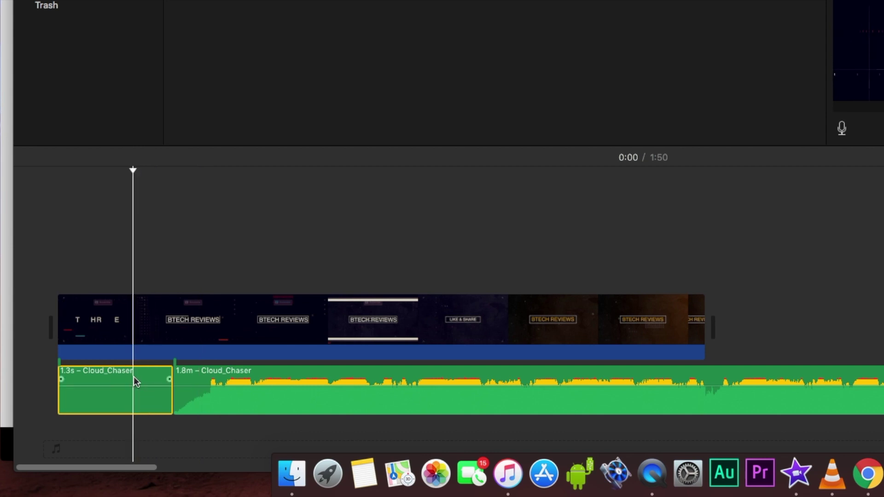
key("Delete")
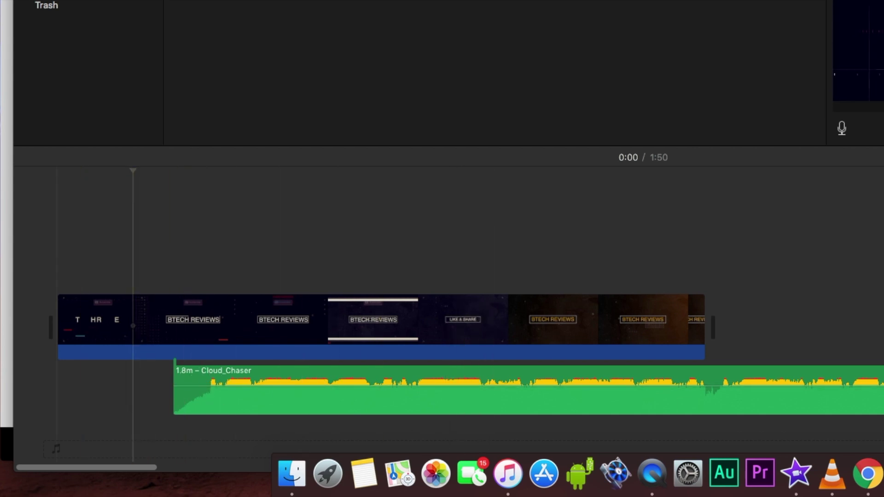
- Slide the trimmed Cloud_Chaser clip left to the timeline start and play the project back
left_click_drag(275, 378, 131, 371)
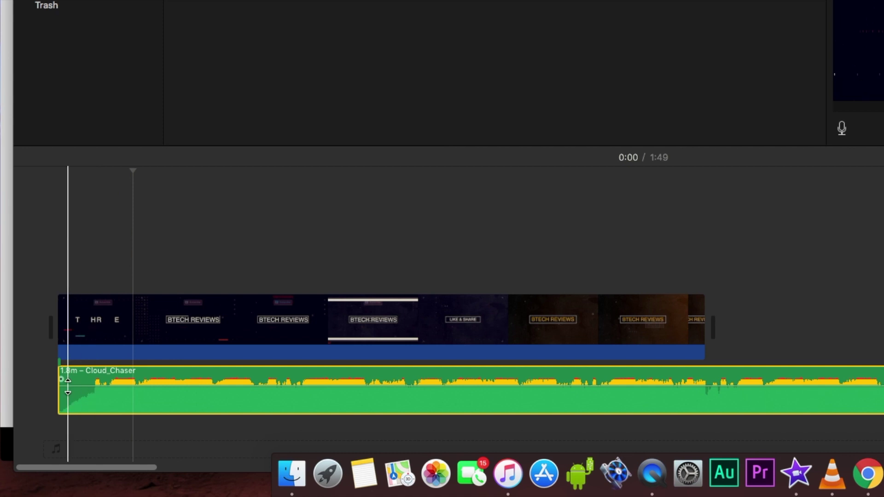
left_click(49, 249)
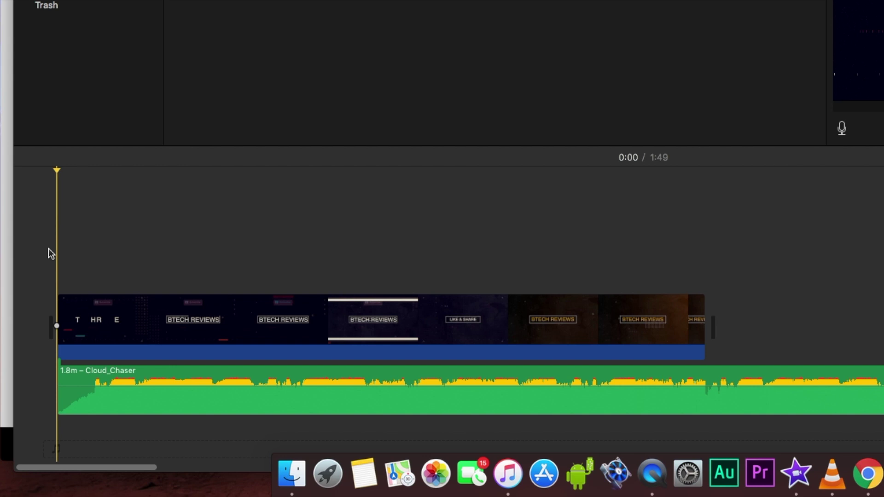
key("space")
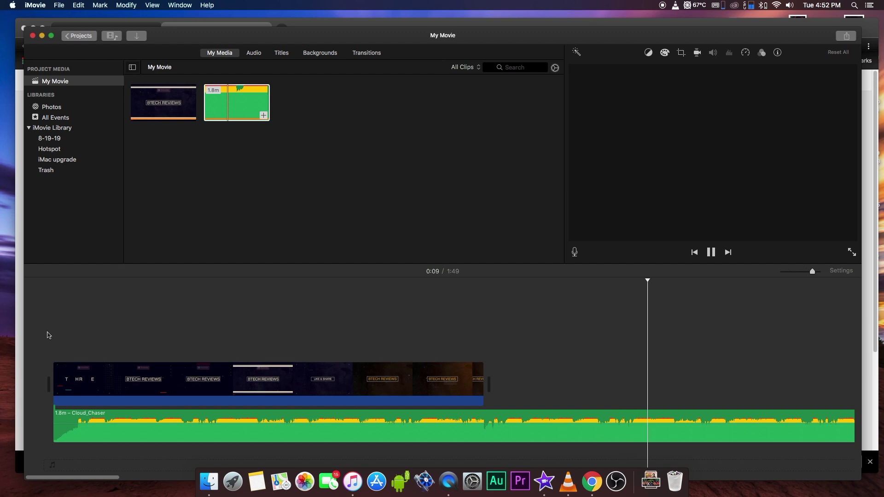
- Split the music at the video's 0:07 end, delete the 1.7m remainder, and extend it slightly past
key("space")
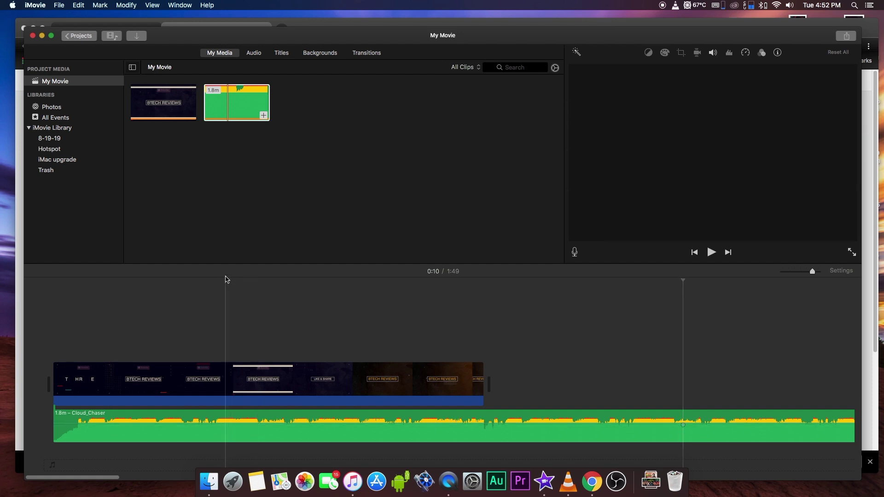
left_click(488, 417)
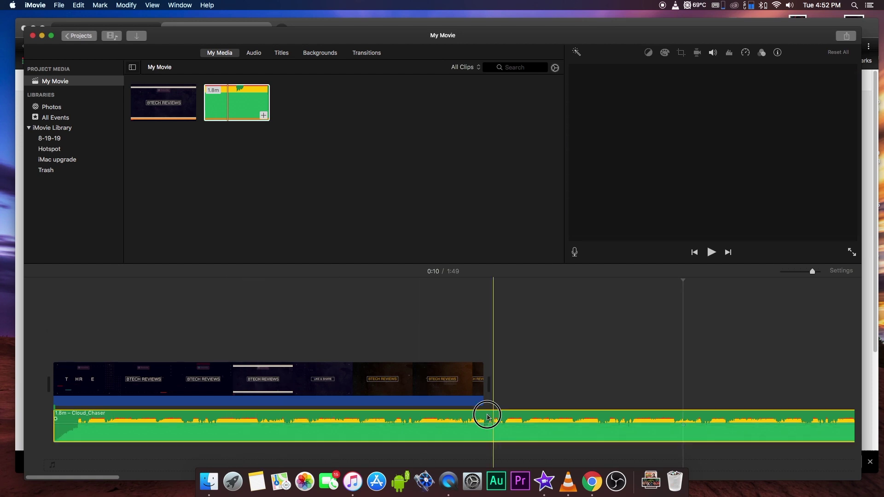
right_click(487, 418)
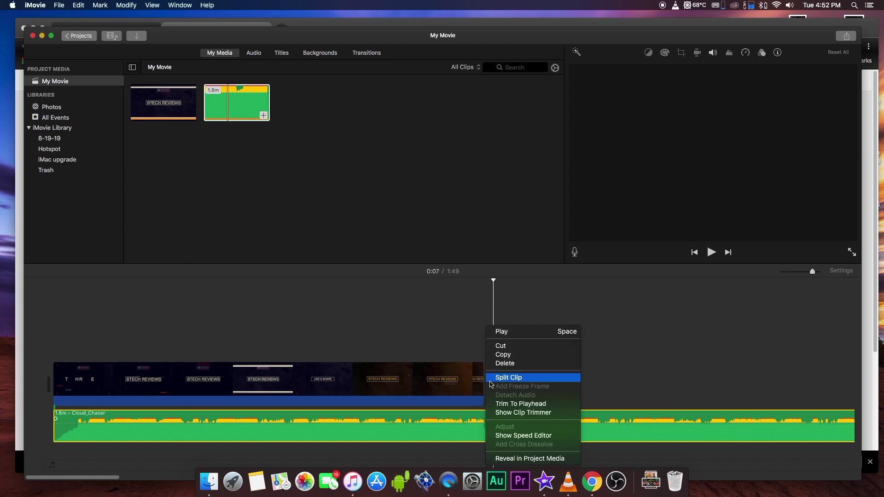
left_click(492, 379)
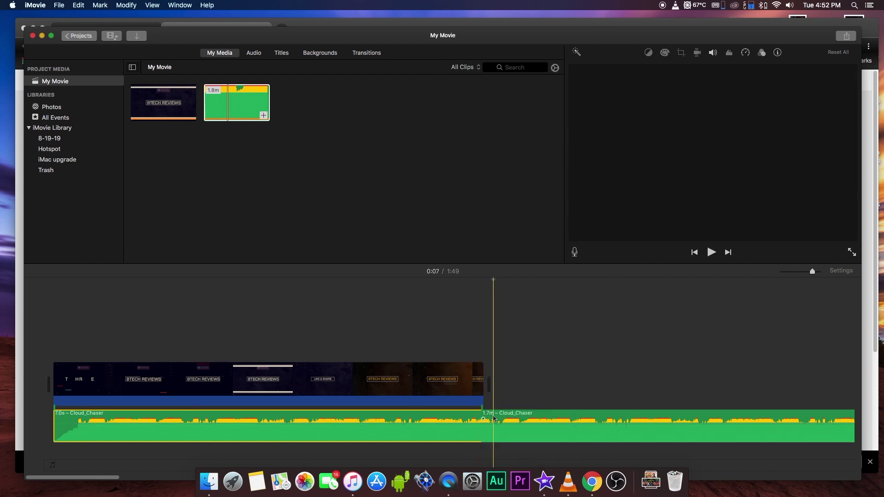
left_click(504, 417)
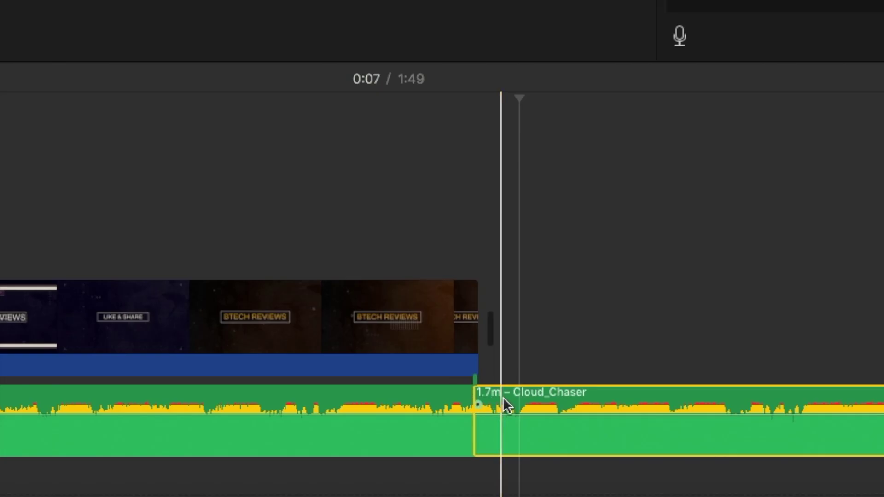
key("Delete")
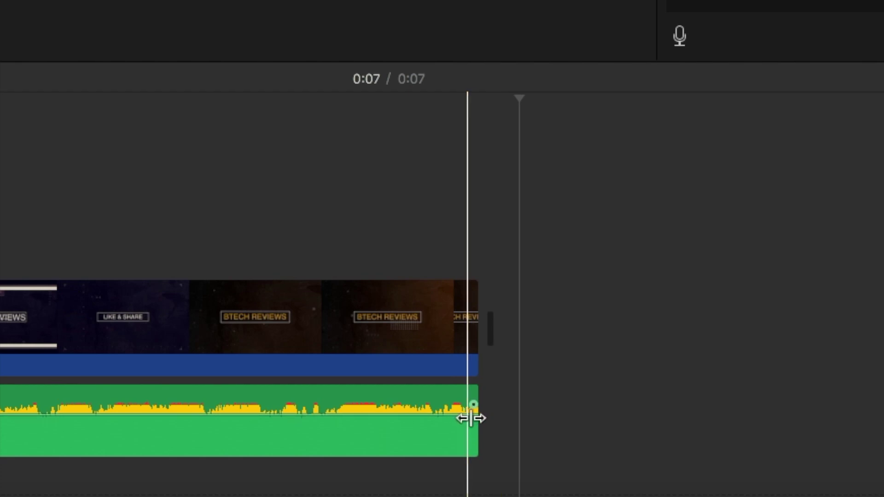
left_click_drag(476, 420, 552, 442)
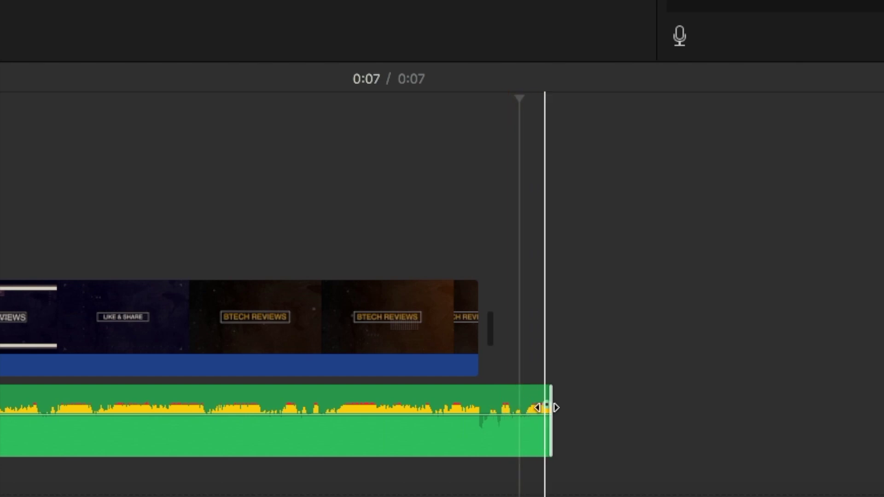
- Split the music clip at the playhead and lower the split-off tail's volume to 93%
left_click(481, 396)
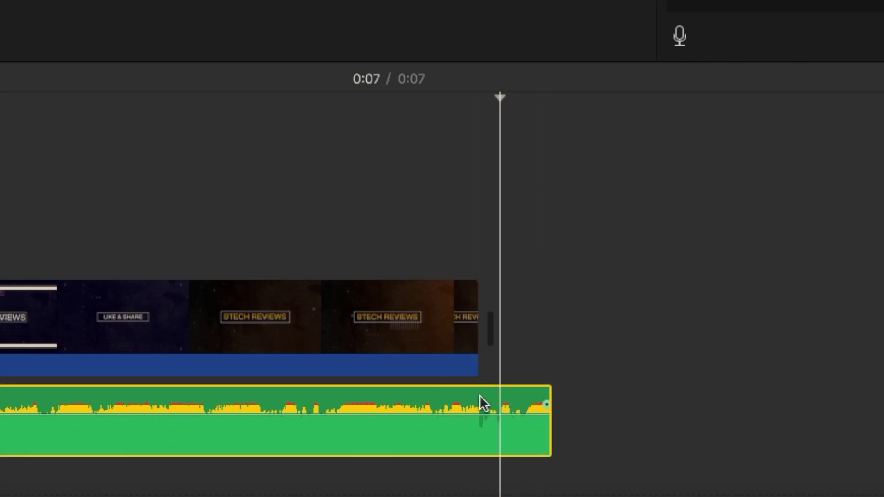
right_click(478, 392)
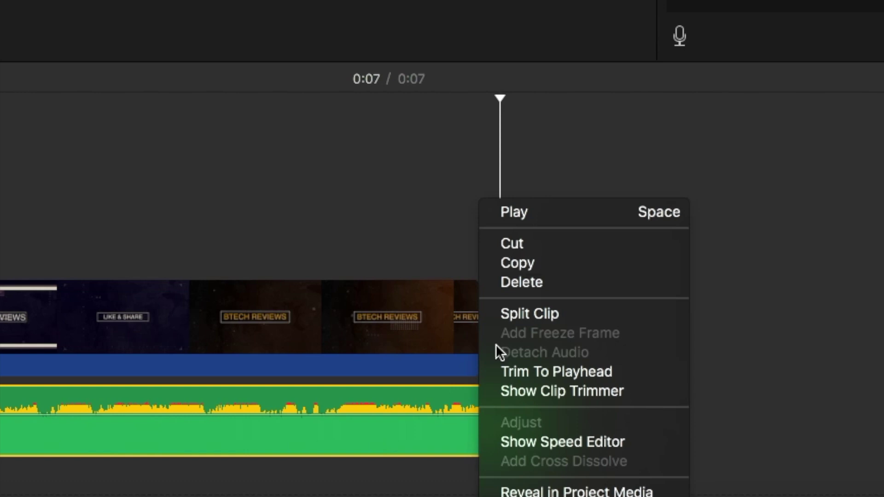
left_click(510, 312)
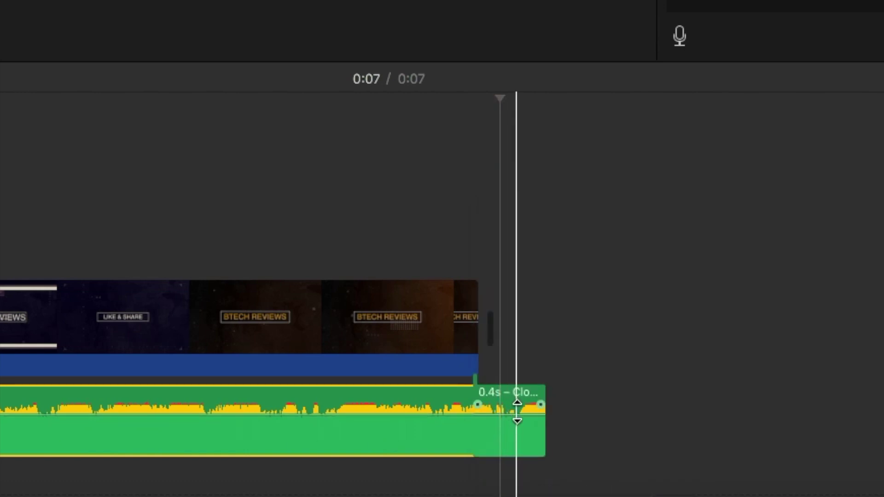
mouse_move(516, 409)
left_mouse_down()
mouse_move(538, 404)
mouse_move(444, 406)
mouse_move(507, 414)
left_mouse_up()
left_click(479, 402)
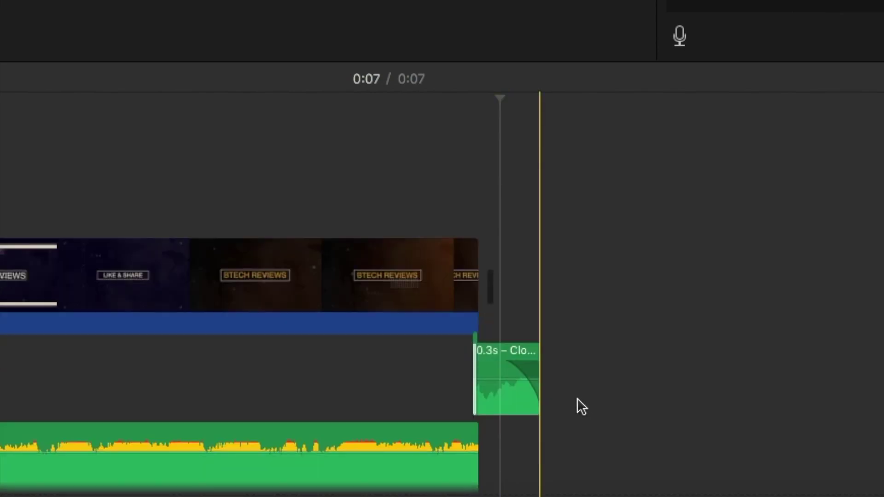
- Trim the Cloud_Chaser tail's start slightly and rearrange the main and tail clips between lanes
left_click(513, 360)
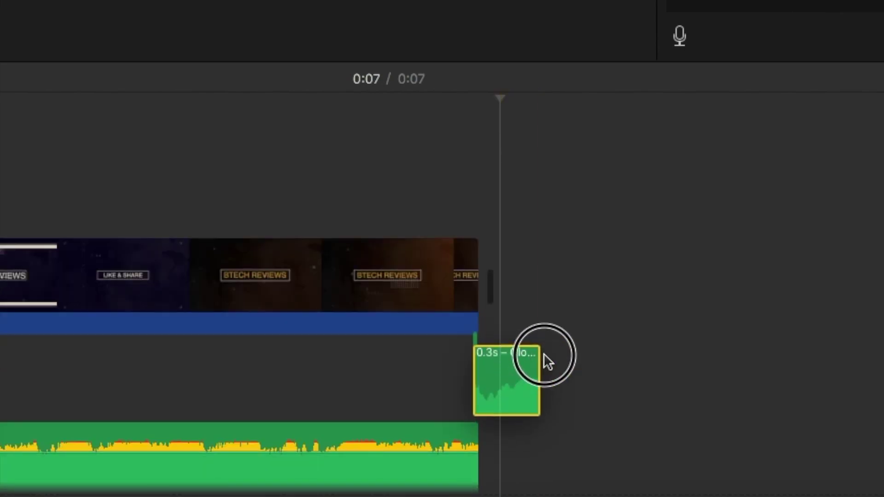
left_click_drag(478, 375, 490, 372)
left_click(444, 424)
left_click_drag(444, 424, 458, 351)
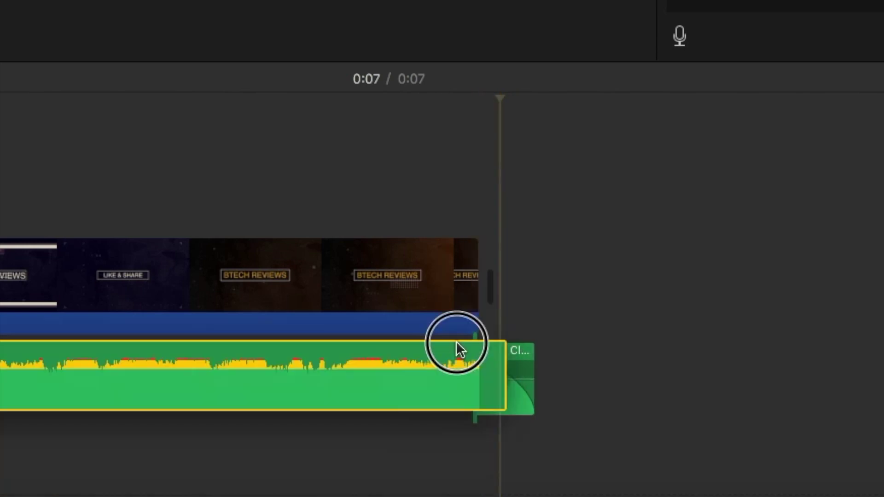
left_click(527, 434)
left_click_drag(527, 434, 513, 450)
- Delete the 0.3-second tail fragment and stretch the music clip's end past the video
left_click(500, 442)
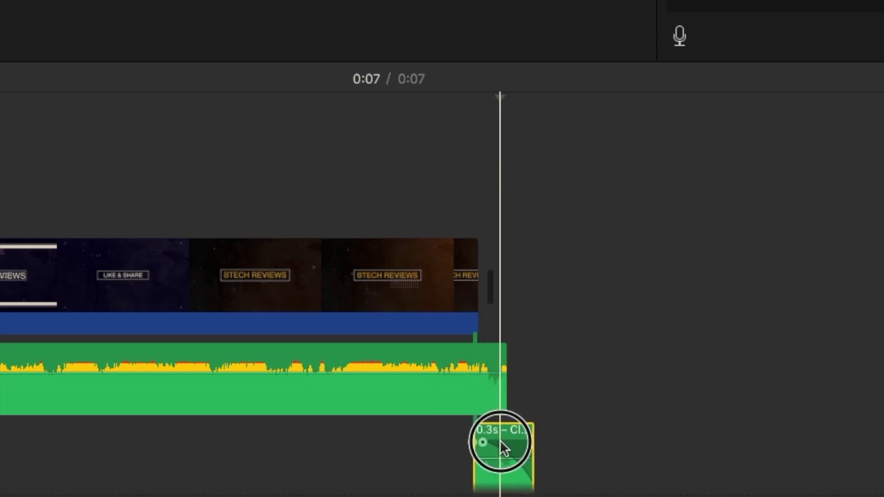
key("Delete")
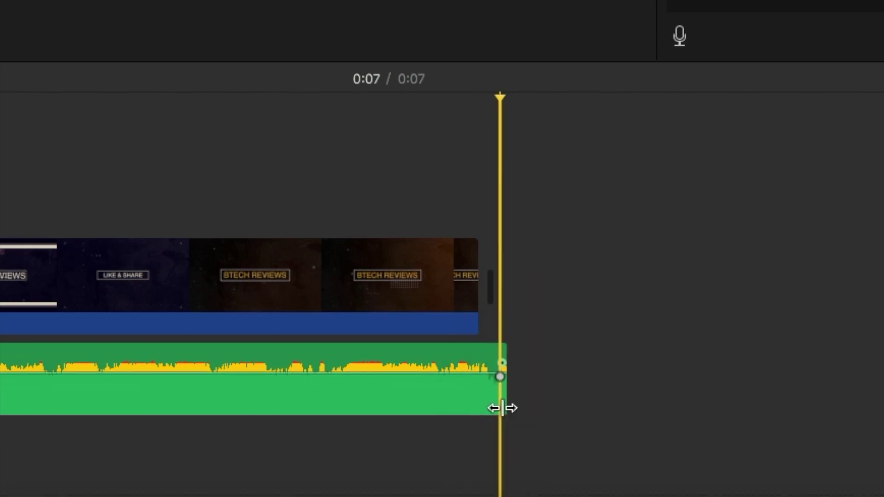
left_click(507, 368)
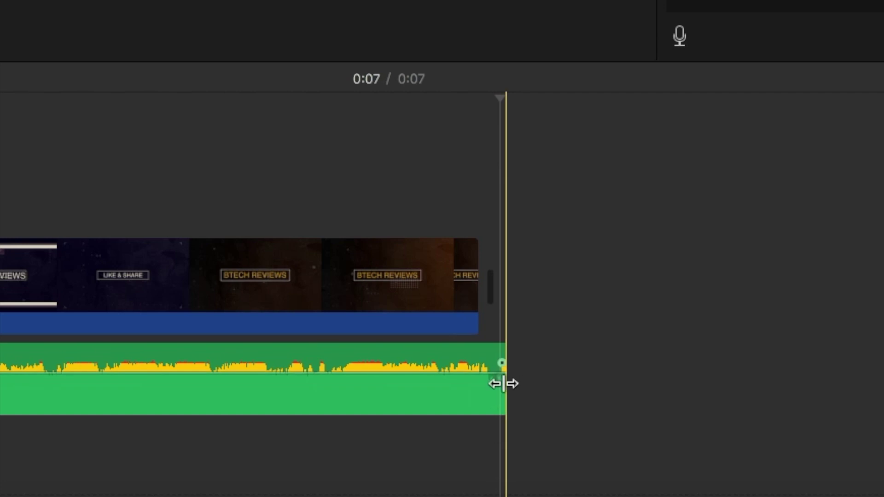
left_click_drag(503, 382, 545, 395)
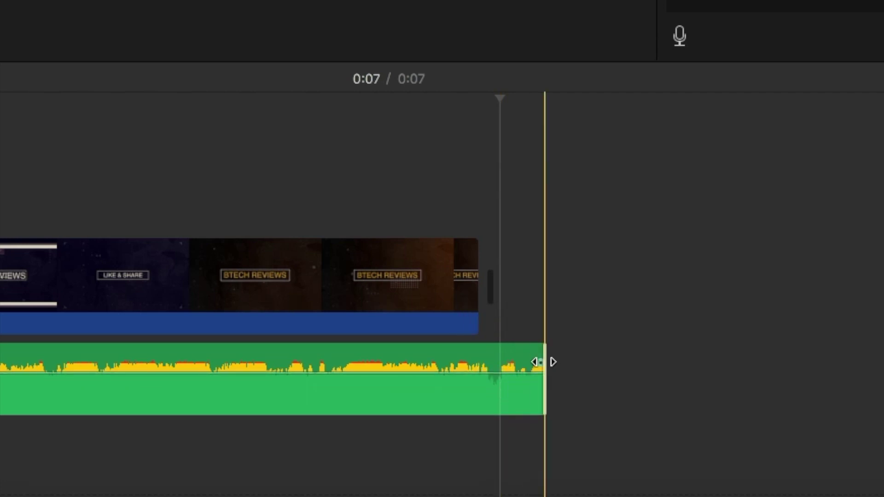
- Split the music at 0:06, drop the tail's volume to 56%, and replay the ending
right_click(477, 356)
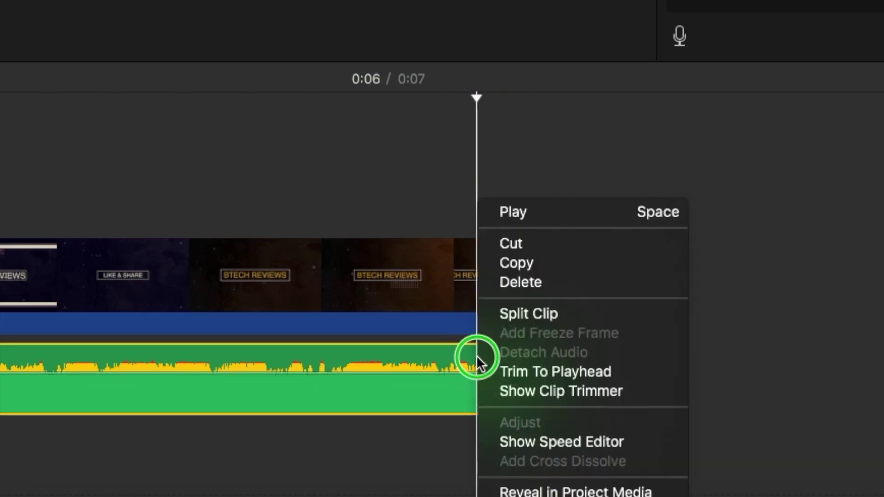
left_click(499, 320)
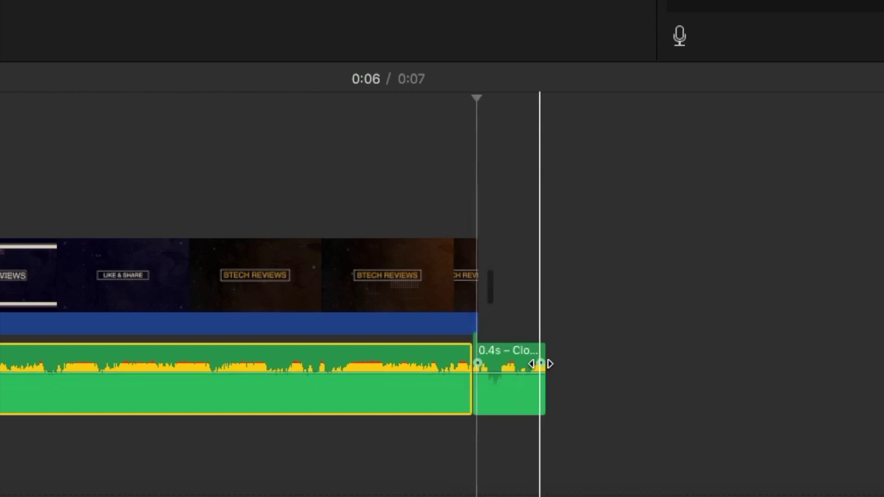
left_click_drag(516, 374, 518, 377)
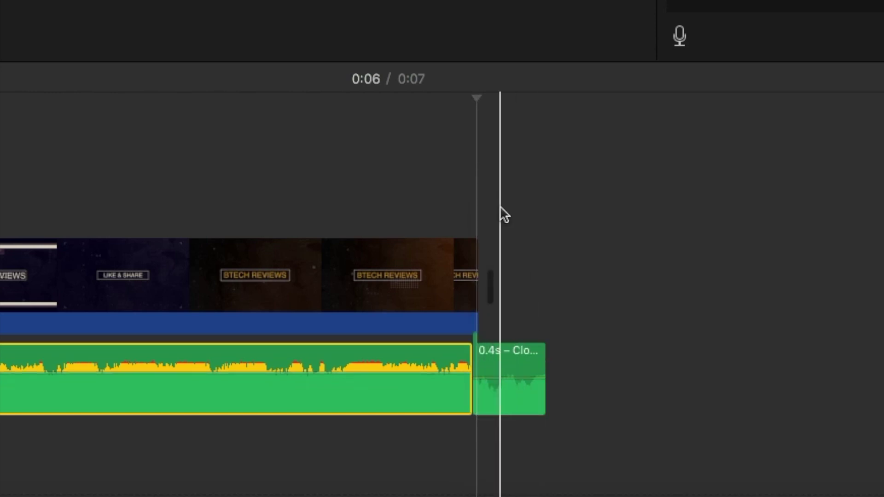
left_click_drag(476, 100, 283, 140)
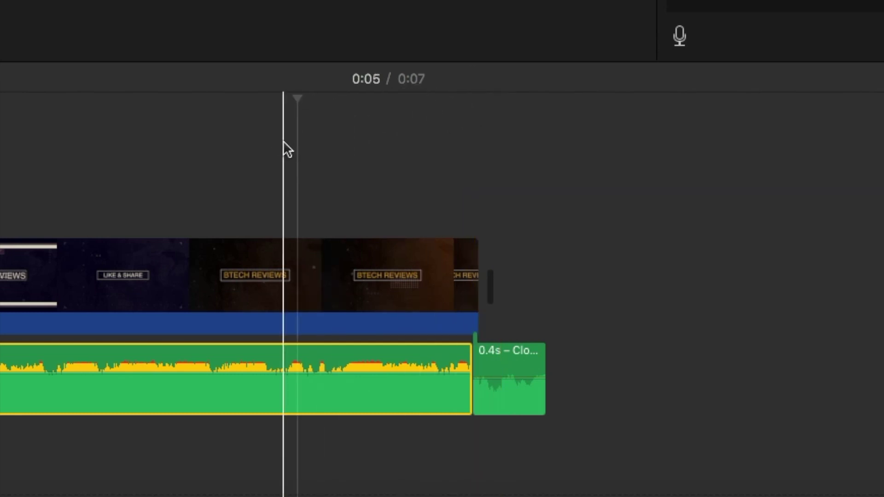
key("space")
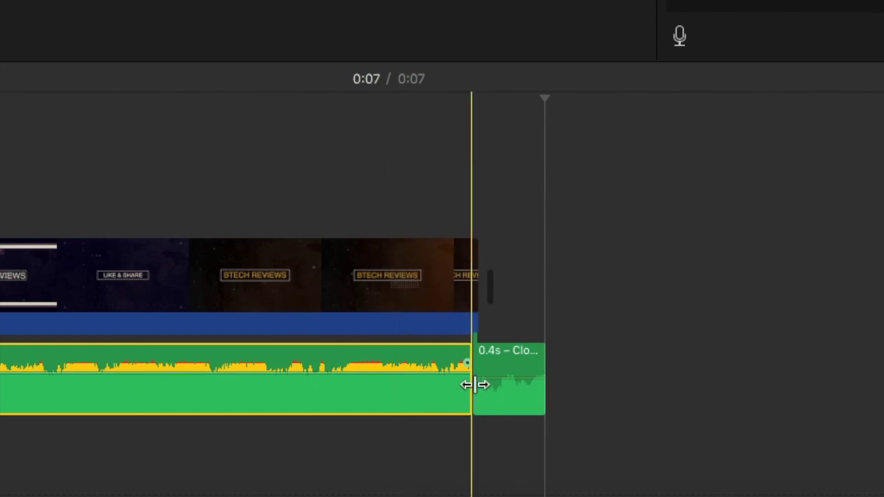
- Set the tail to 25% volume, lengthen it to 0.9s, and extend its fade-out
mouse_move(511, 367)
left_mouse_down()
mouse_move(509, 376)
mouse_move(529, 363)
mouse_move(499, 367)
left_mouse_up()
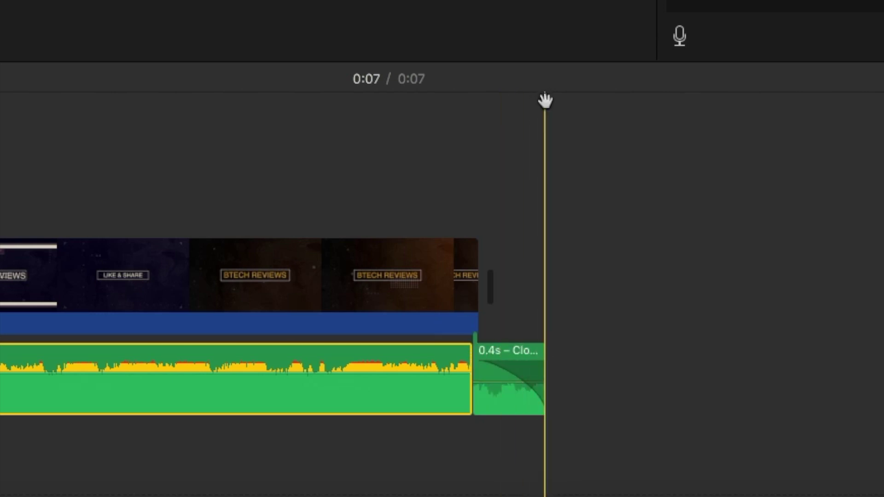
left_click_drag(547, 99, 438, 118)
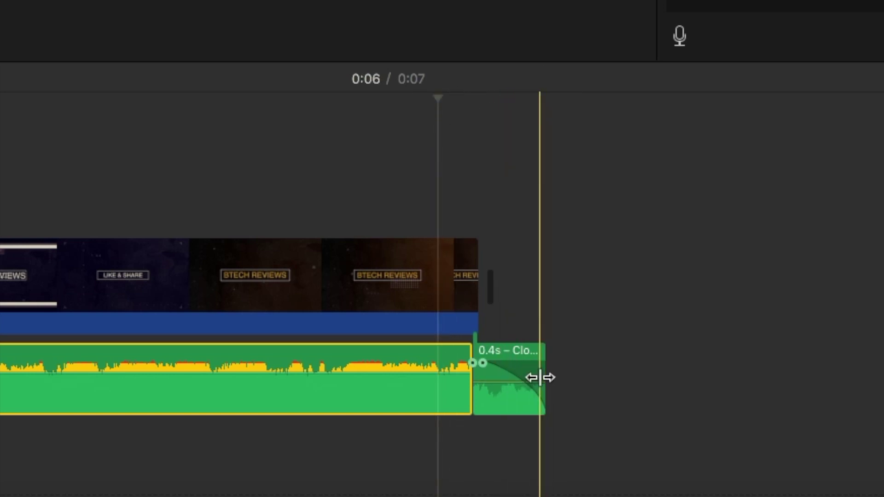
left_click_drag(546, 377, 619, 393)
left_click_drag(571, 363, 499, 367)
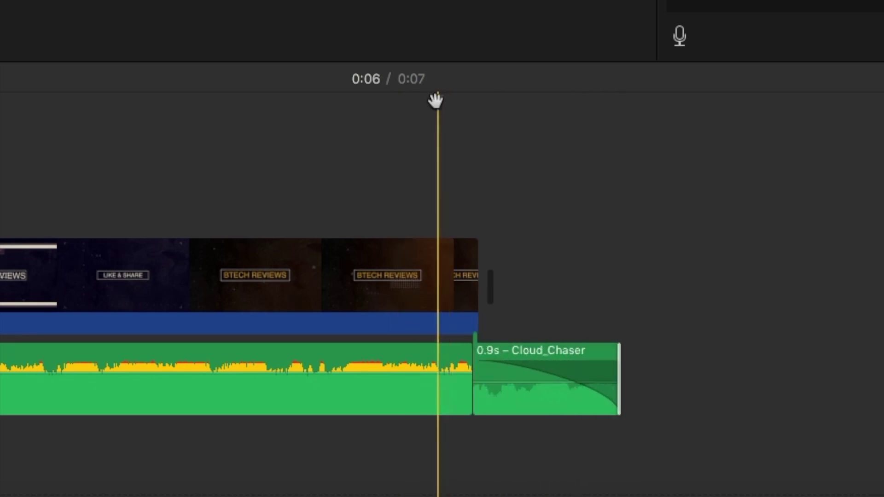
left_click_drag(341, 134, 295, 135)
left_click(224, 281)
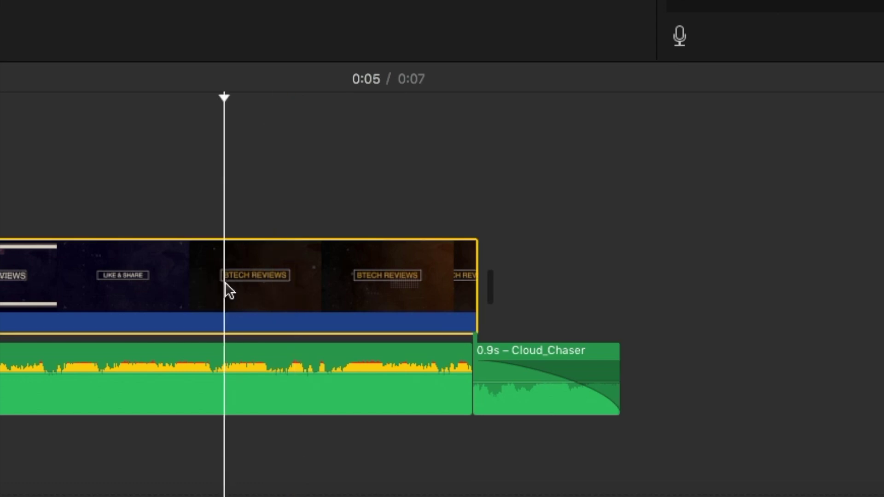
key("space")
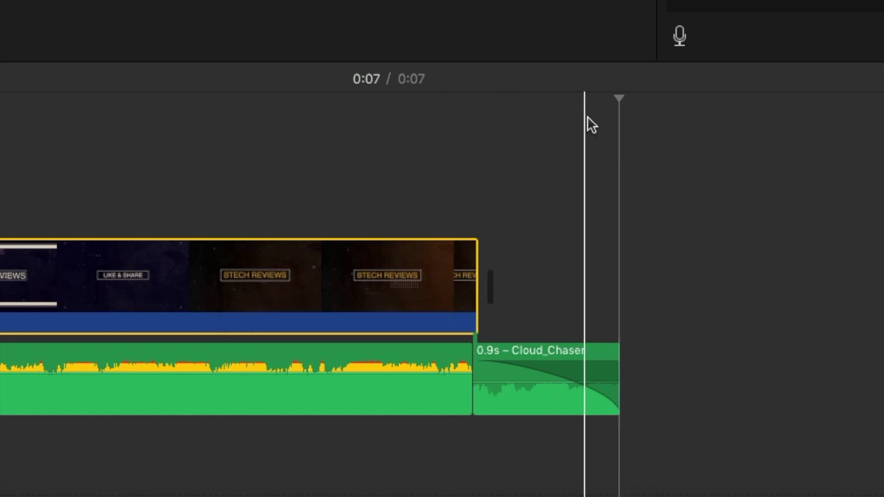
left_click_drag(625, 99, 153, 221)
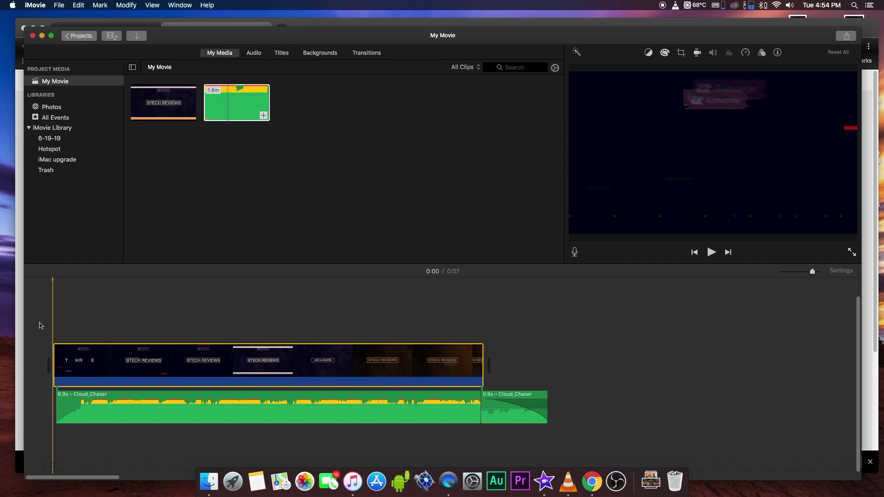
- Lower the main 6.9s Cloud_Chaser clip's volume to about 56% and play the 0:07 intro from the start
left_click_drag(208, 405, 207, 407)
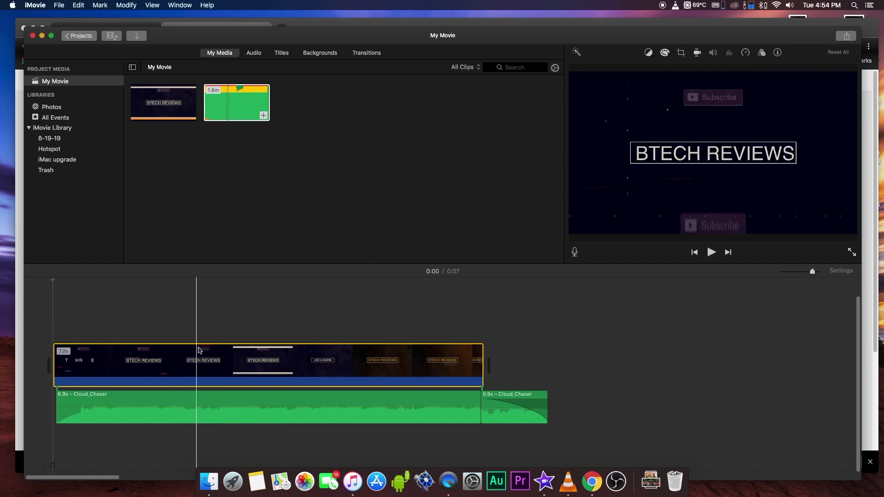
left_click(35, 318)
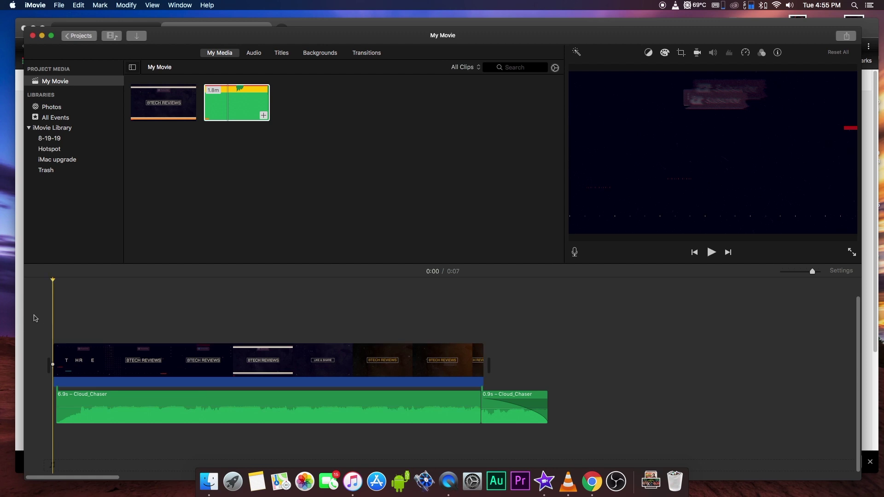
key("space")
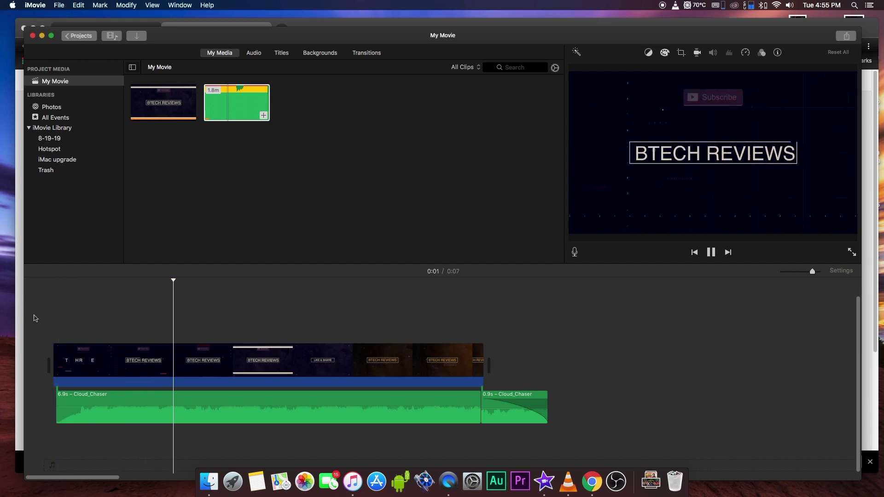